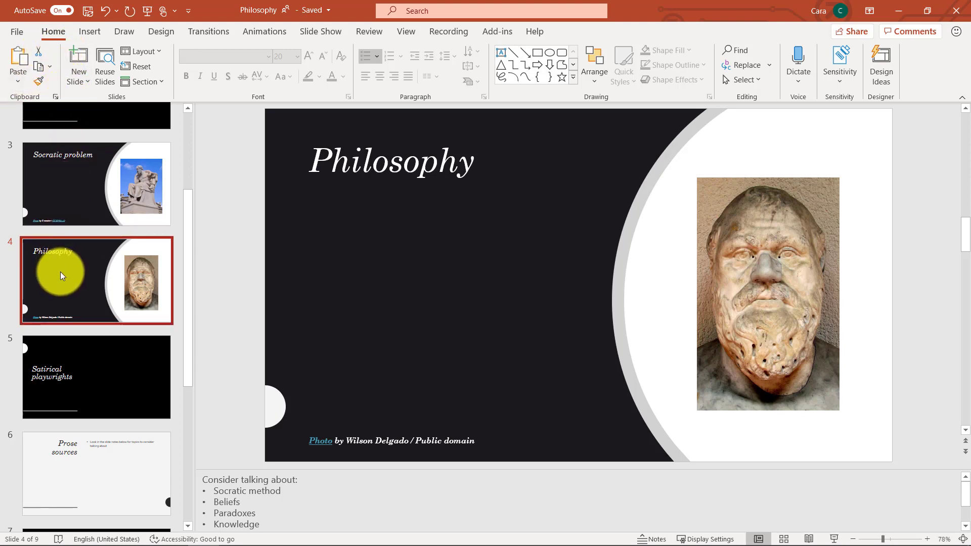
# - Switch to the Insert tab with slide 4, Philosophy, selected
pyautogui.click(96, 32)
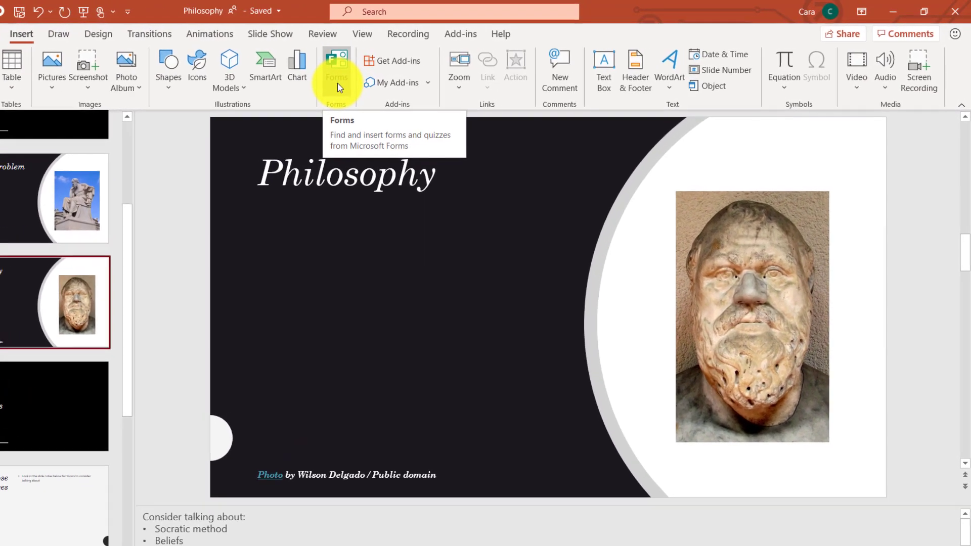
# - Open the Forms pane and select slide 6, Prose sources, to receive the quiz
pyautogui.click(337, 87)
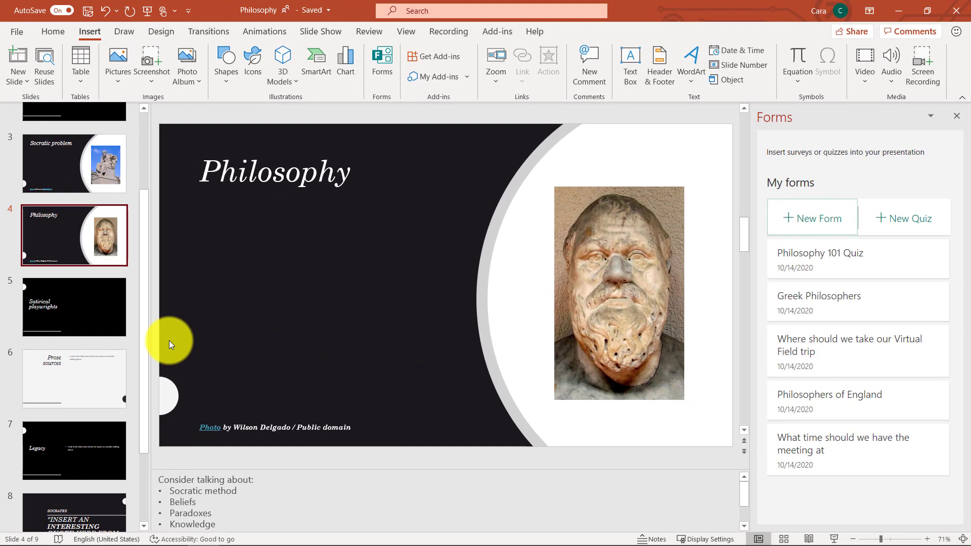
pyautogui.click(76, 372)
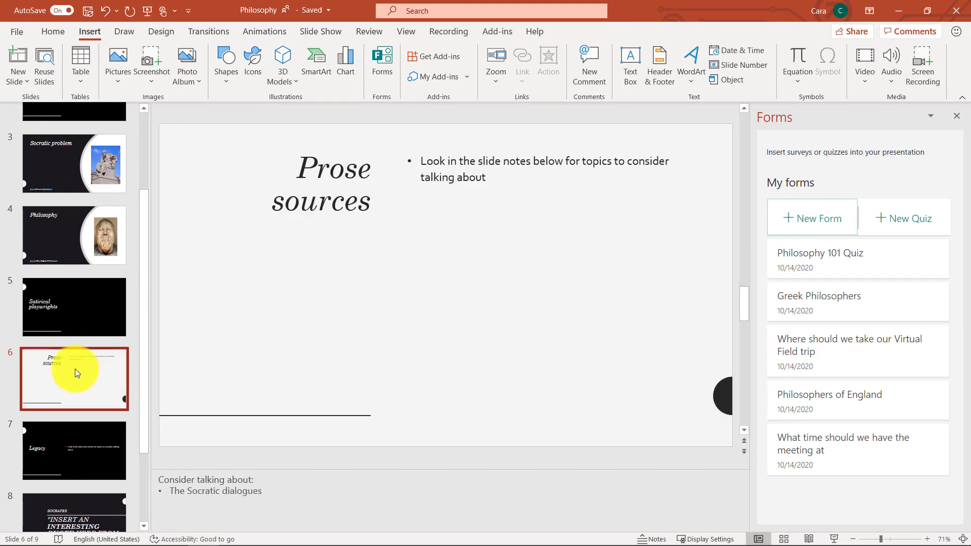
pyautogui.moveTo(807, 252)
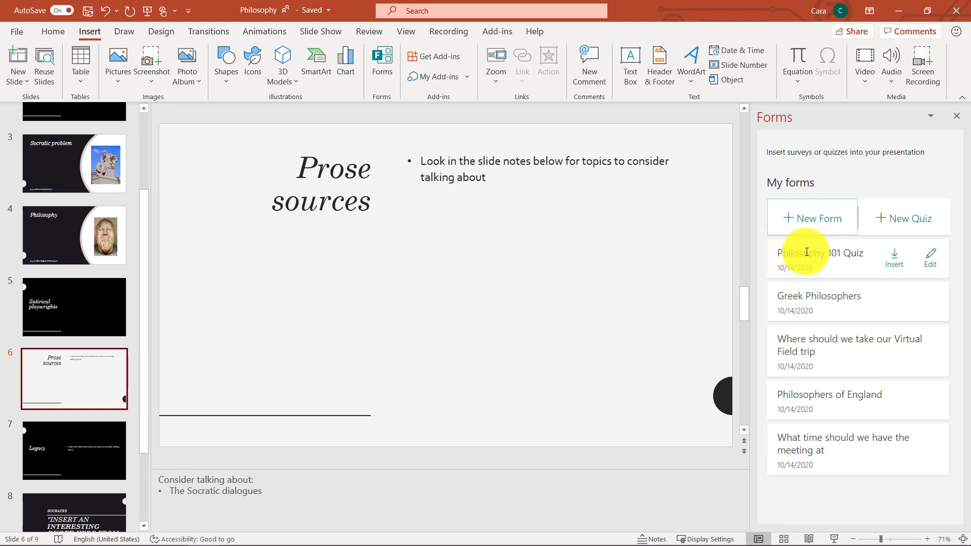
# - Insert the Philosophy 101 Quiz onto slide 6, then open and dismiss its add-in menu
pyautogui.click(896, 257)
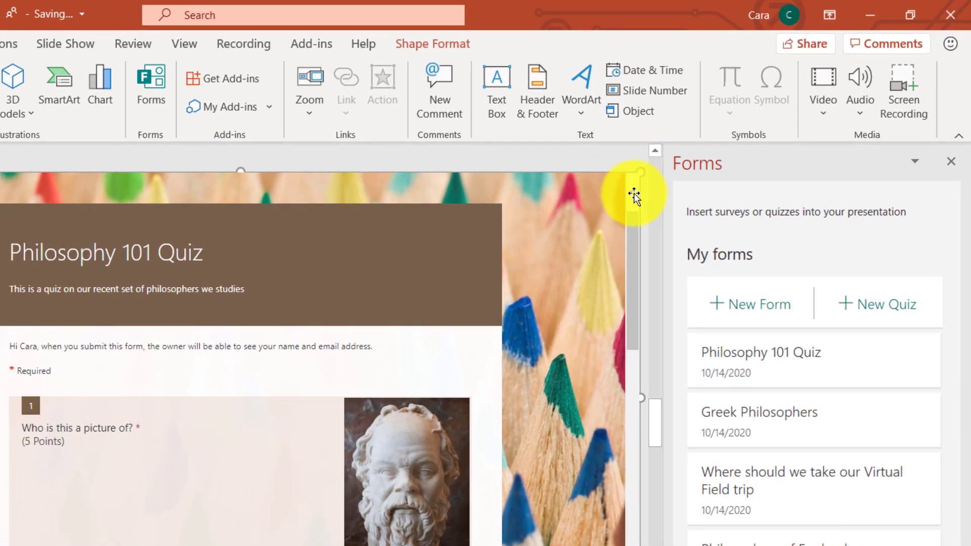
pyautogui.click(634, 193)
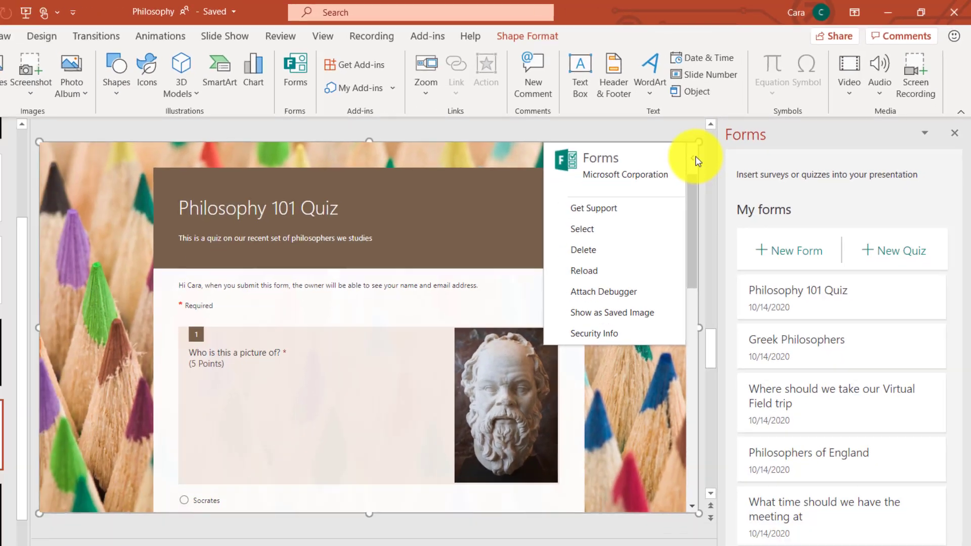
pyautogui.click(642, 202)
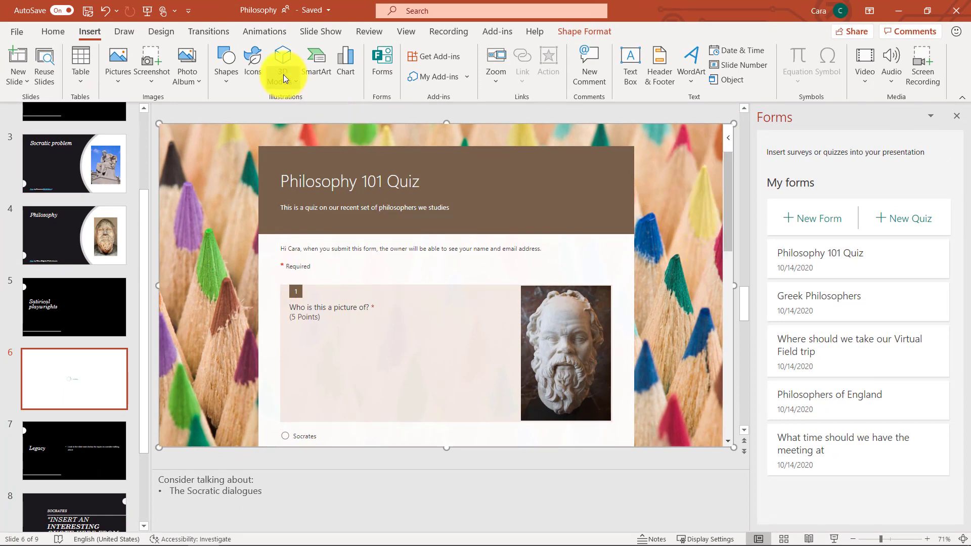
# - Start the slide show from slide 6 and answer question 2 with Francis Bacon
pyautogui.click(321, 30)
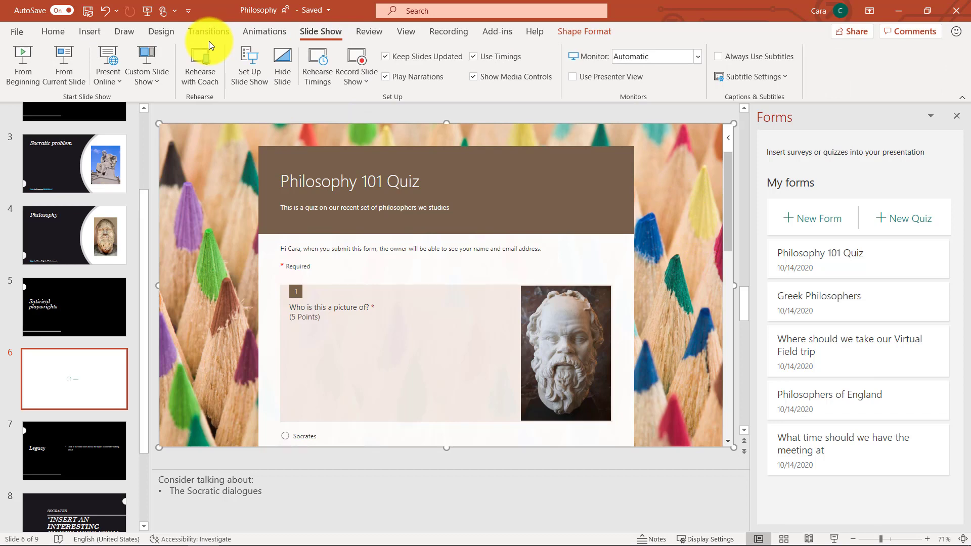
pyautogui.click(76, 61)
pyautogui.scroll(-3, 318, 354)
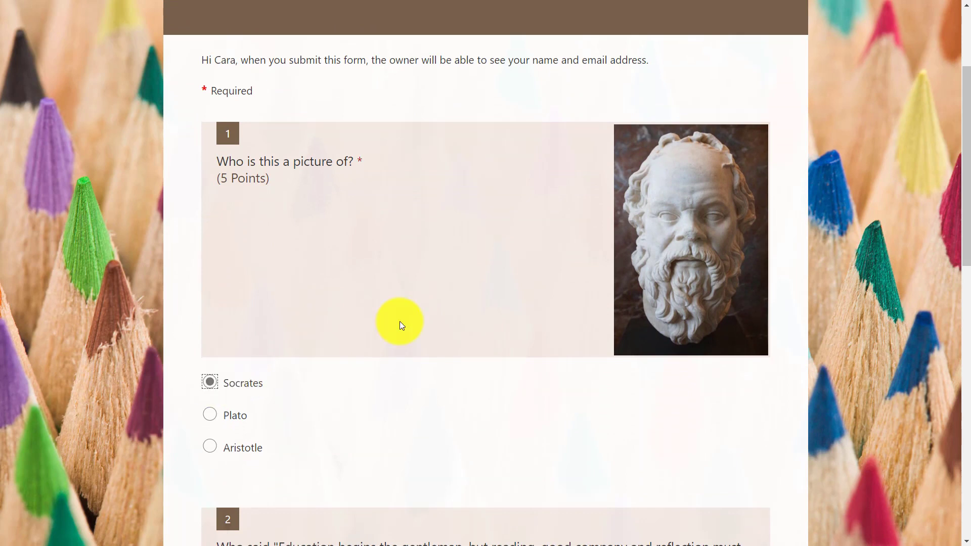
pyautogui.scroll(-6, 400, 320)
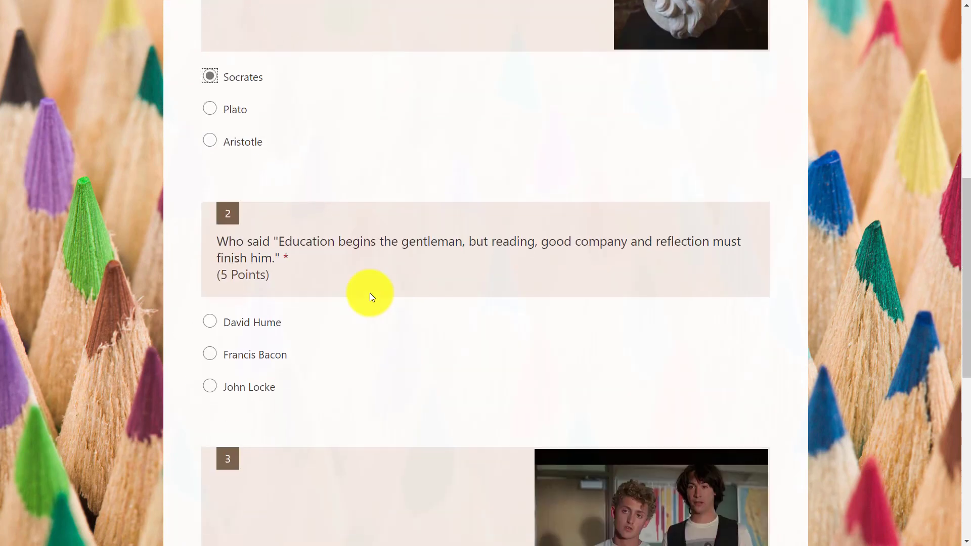
pyautogui.click(208, 354)
# - Answer question 3 with 'Be excellent to each other!' and submit the quiz
pyautogui.scroll(-3, 385, 358)
pyautogui.scroll(-3, 385, 358)
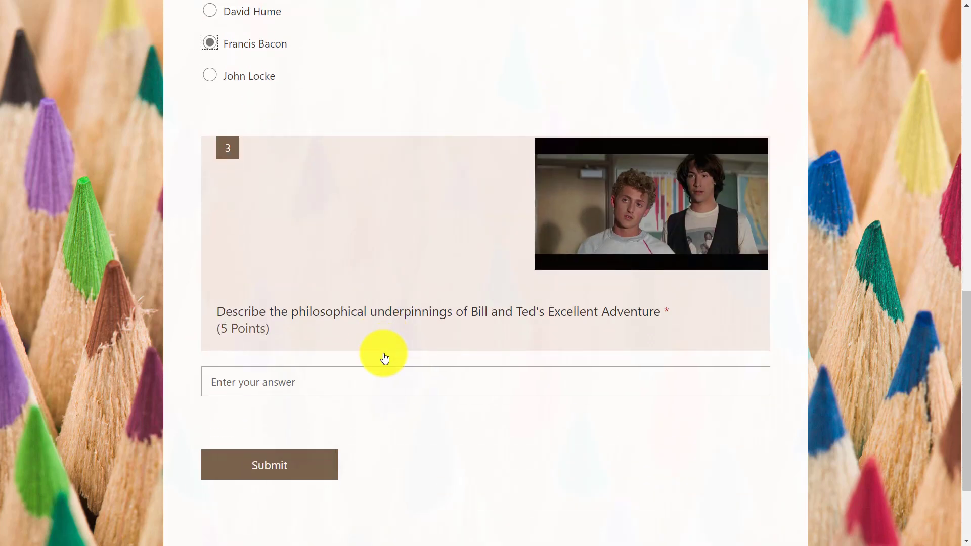
pyautogui.click(331, 384)
pyautogui.write('Be excellent to each o')
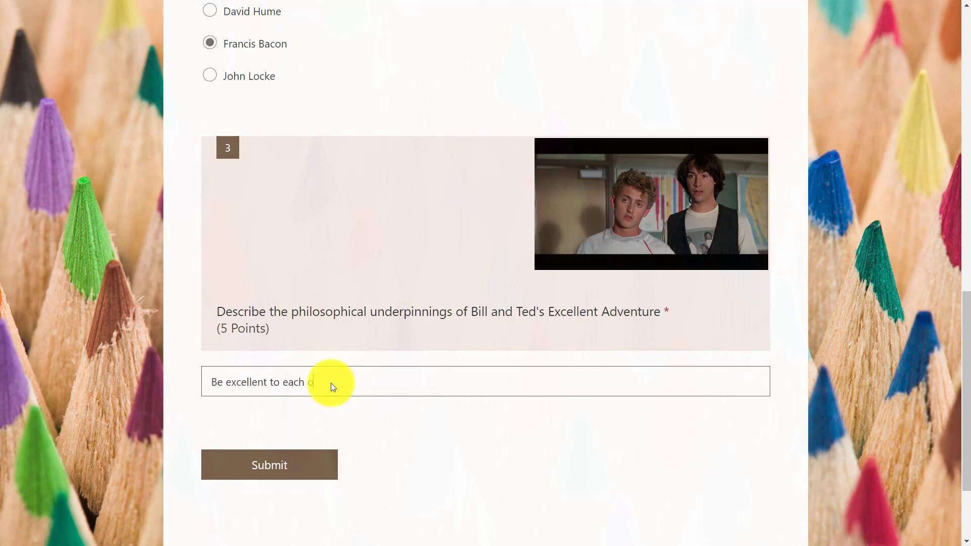
pyautogui.write('ther!')
pyautogui.scroll(-2, 377, 431)
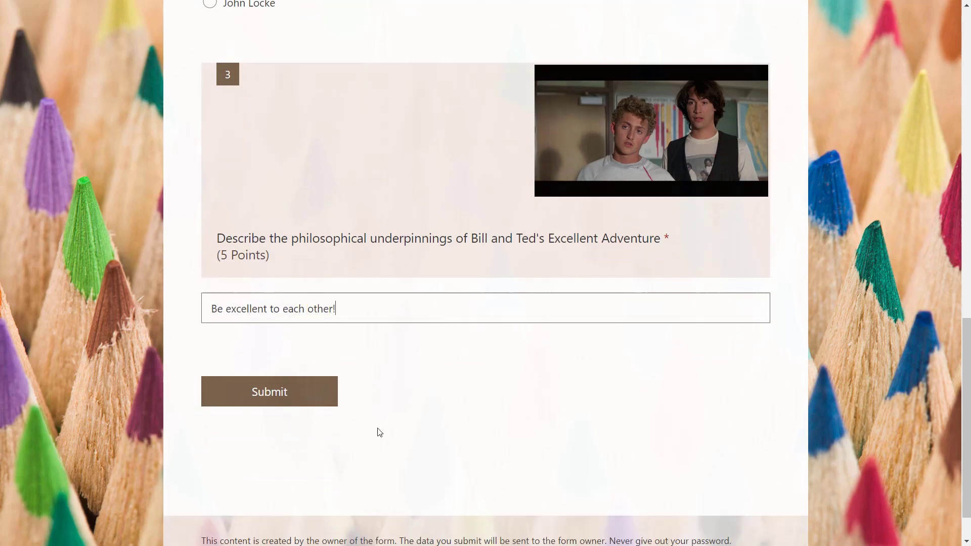
pyautogui.click(273, 390)
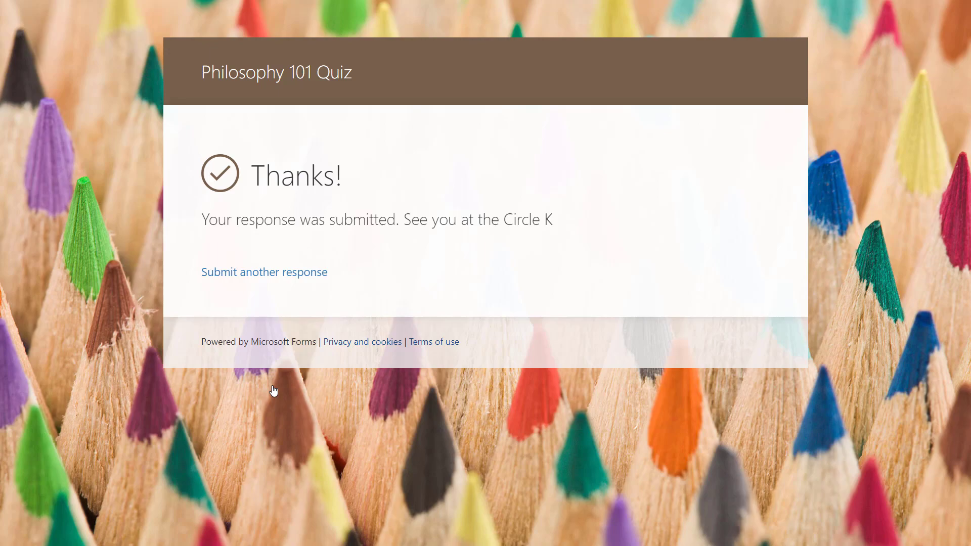
# - End the slide show and review the Philosophy 101 Quiz responses: 1 response, average score 5
pyautogui.press('Escape')
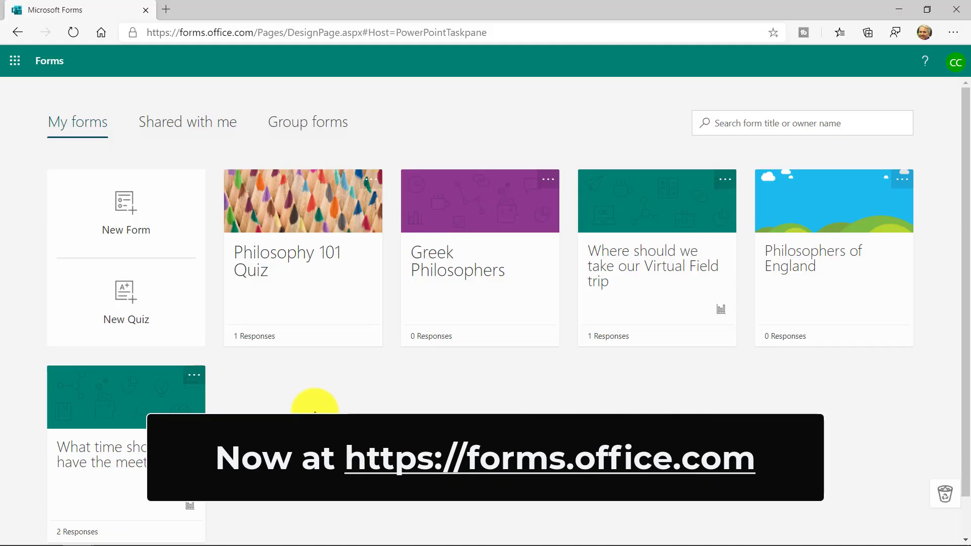
pyautogui.click(269, 252)
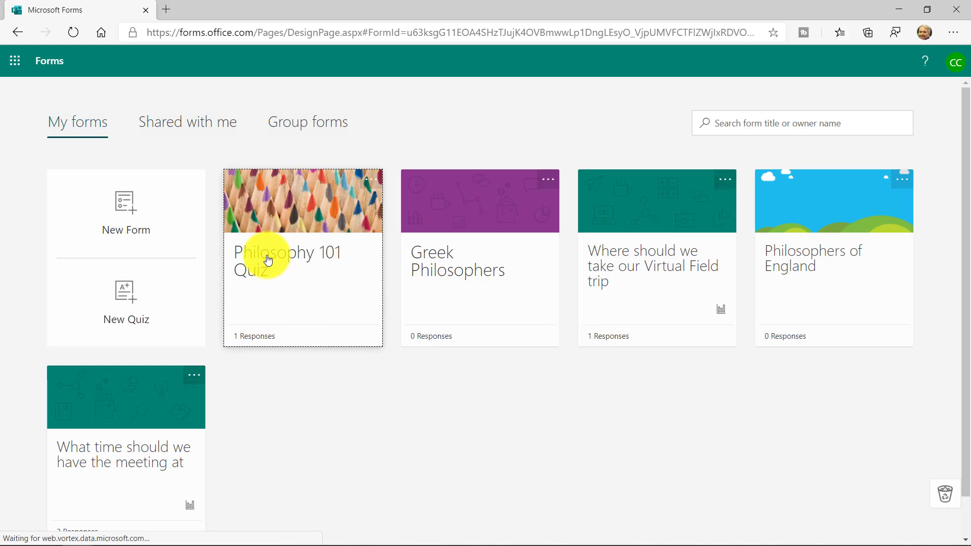
pyautogui.click(613, 117)
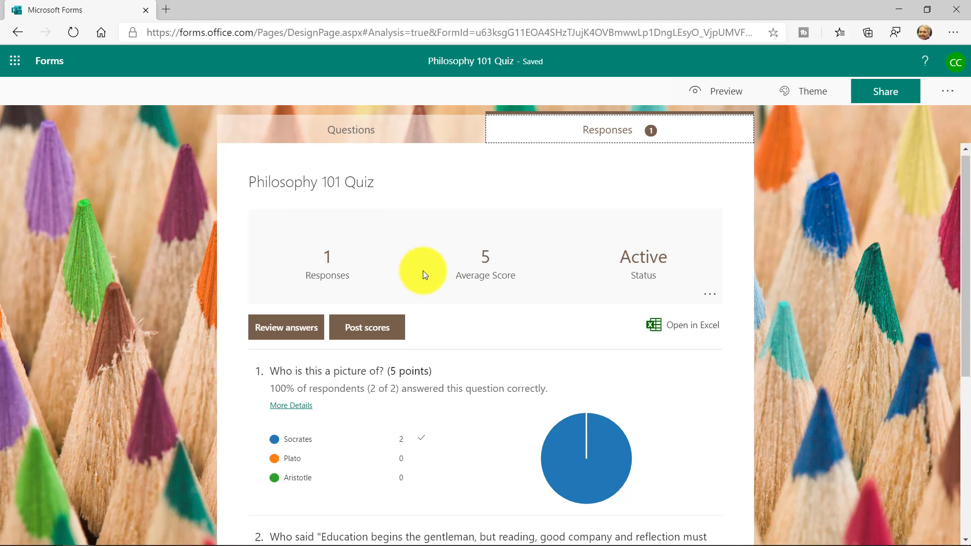
pyautogui.scroll(-2, 430, 293)
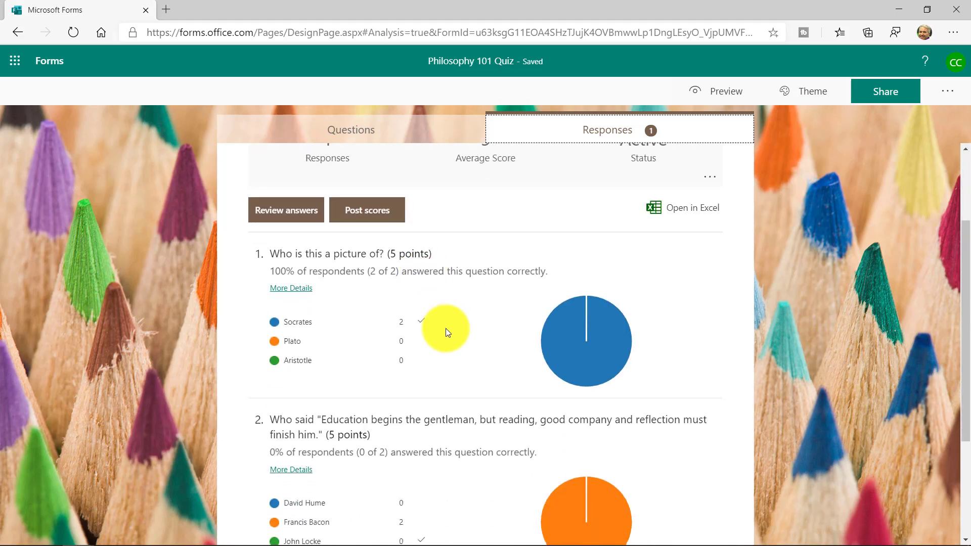
pyautogui.scroll(-3, 445, 328)
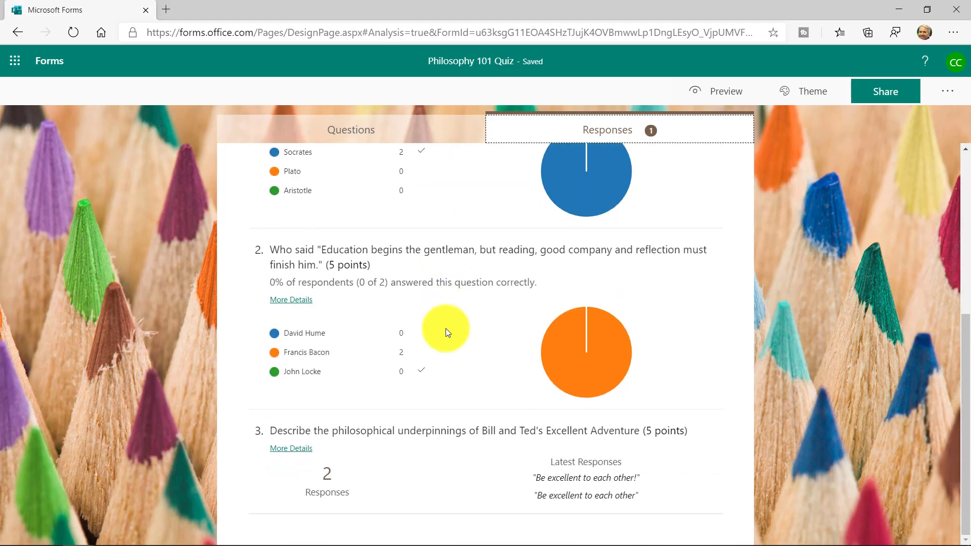
pyautogui.scroll(6, 445, 328)
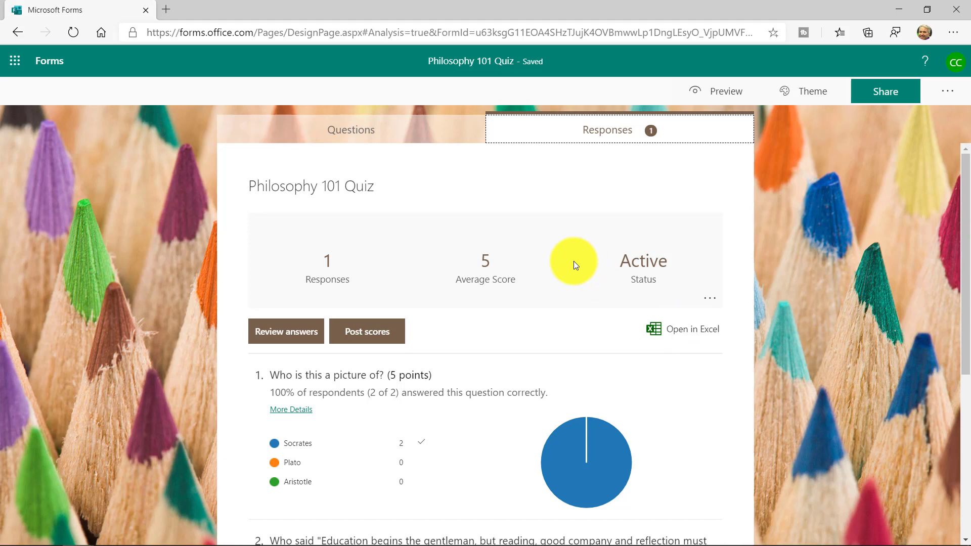
# - Add a Title Slide as slide 10 after the Works cited slide
pyautogui.hotkey('alt', 'Tab')
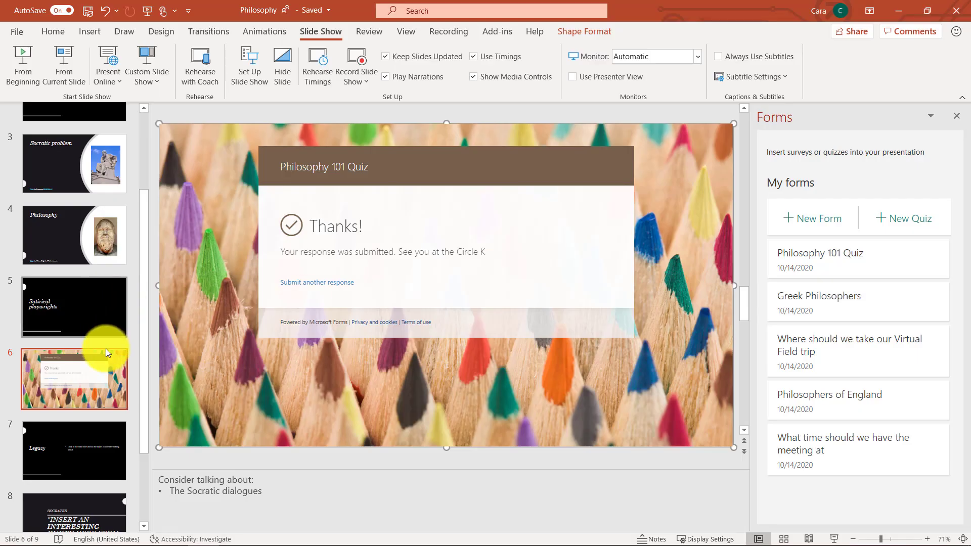
pyautogui.scroll(-3, 99, 375)
pyautogui.scroll(1, 99, 375)
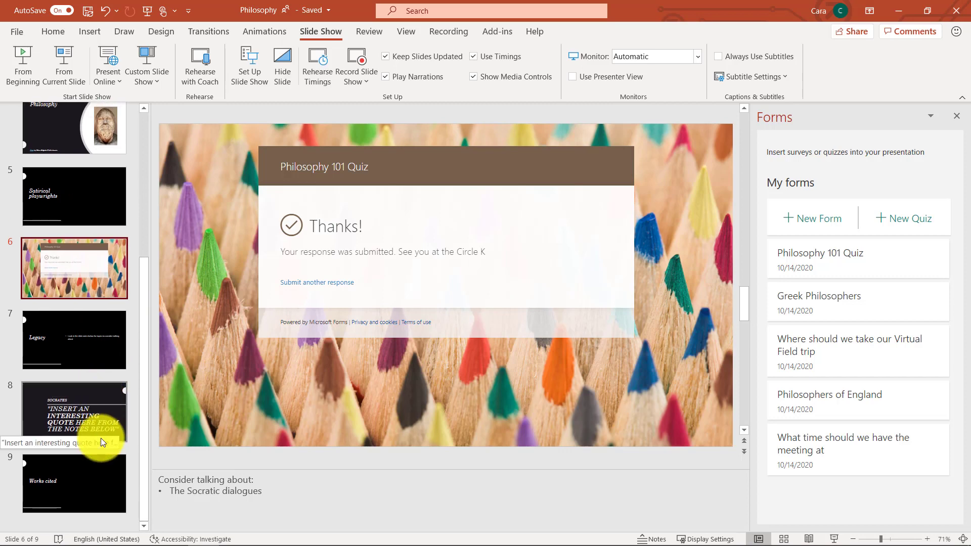
pyautogui.click(102, 518)
pyautogui.click(89, 31)
pyautogui.click(23, 83)
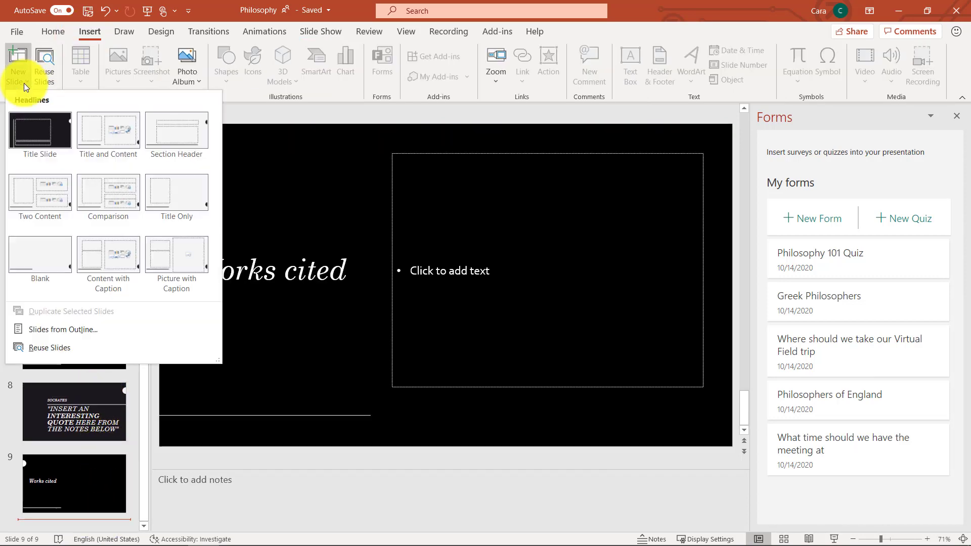
pyautogui.click(40, 130)
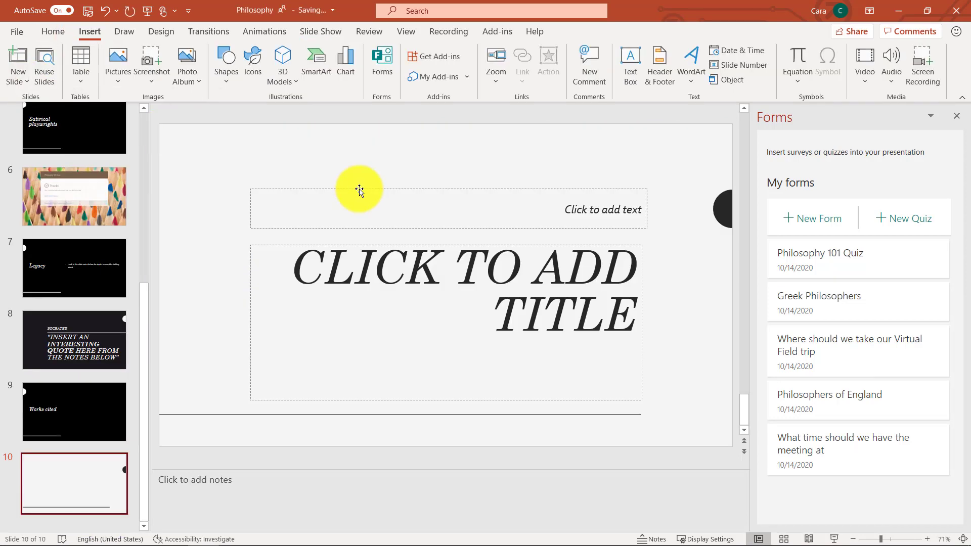
# - Create a new form titled 'How would you rate today's class?'
pyautogui.click(821, 223)
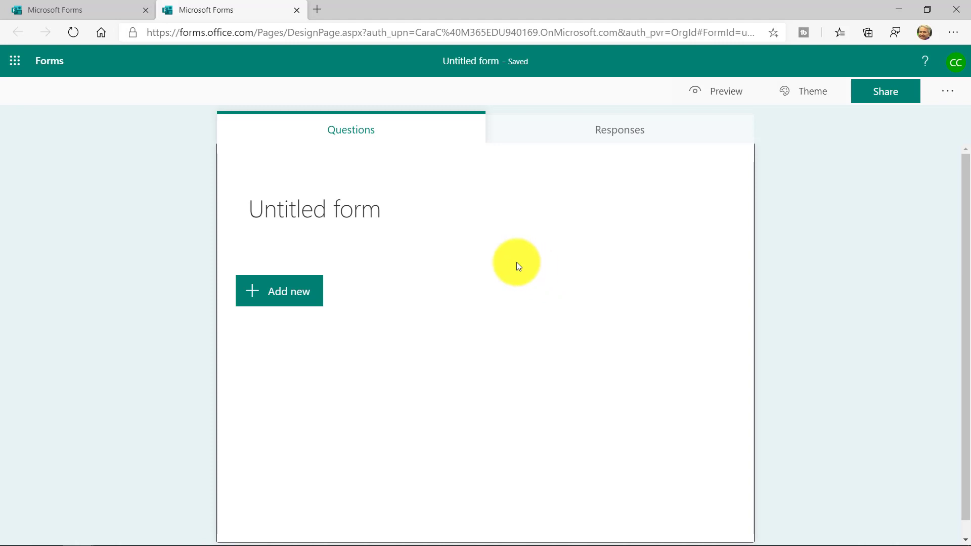
pyautogui.click(354, 219)
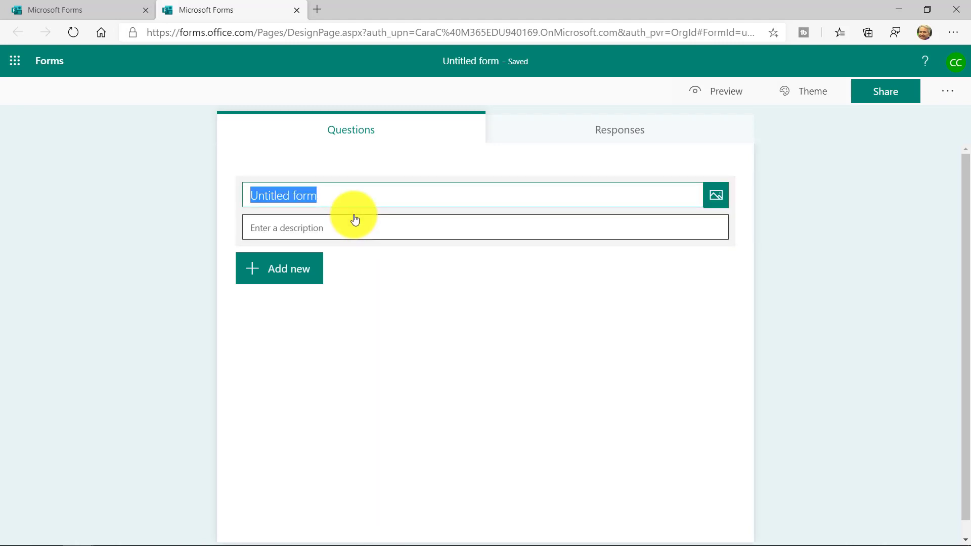
pyautogui.write("How would you rate today's class?")
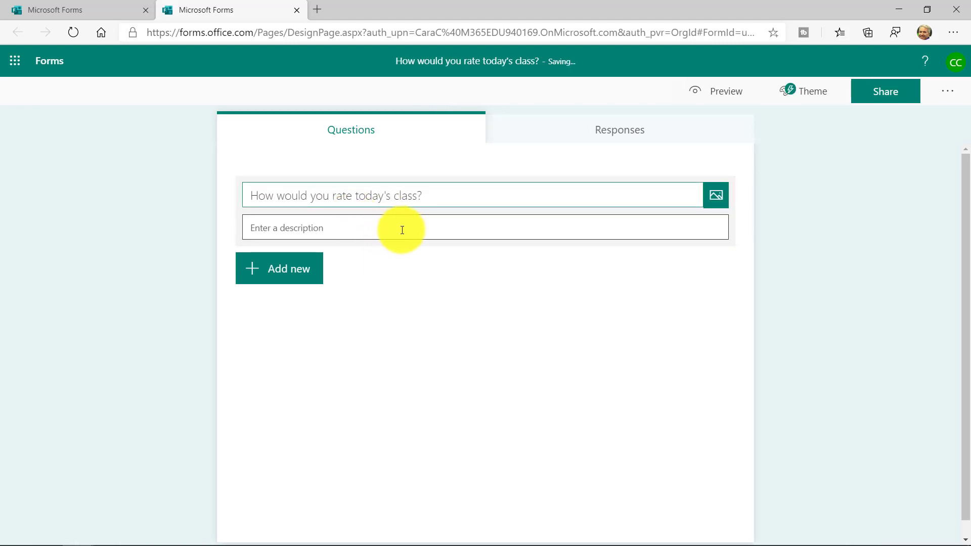
pyautogui.click(402, 230)
# - Add a required 10-level rating question 'Rate the class today on a scale of 1 to 10'
pyautogui.click(294, 277)
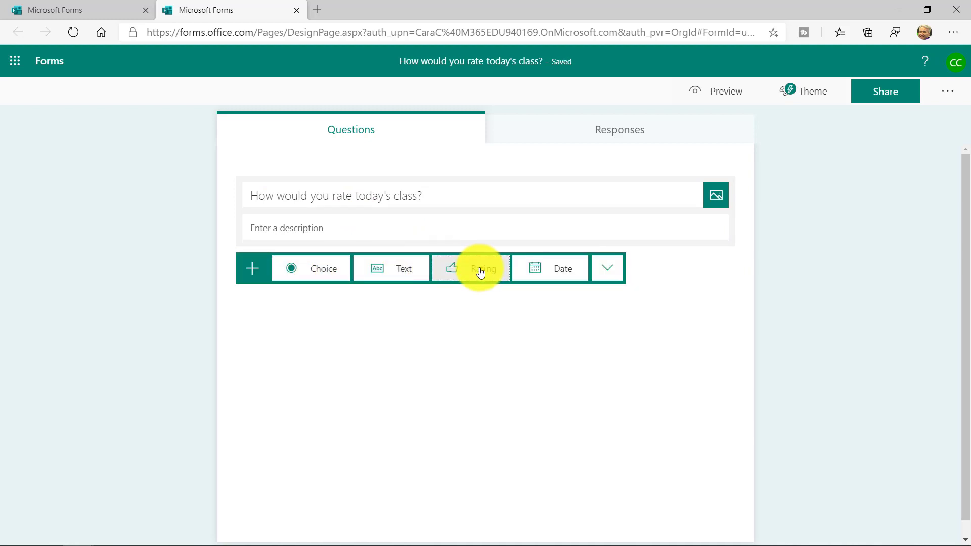
pyautogui.click(480, 272)
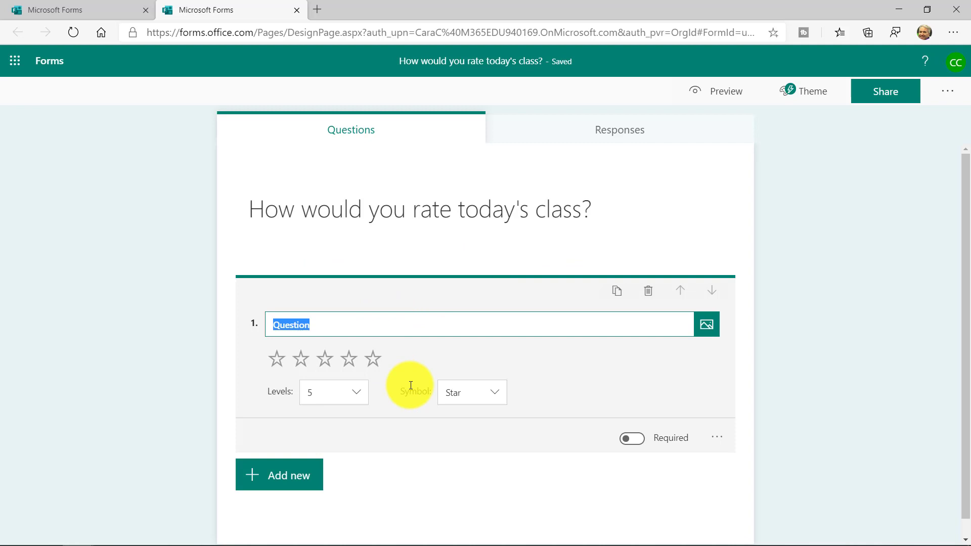
pyautogui.write('Rate the class')
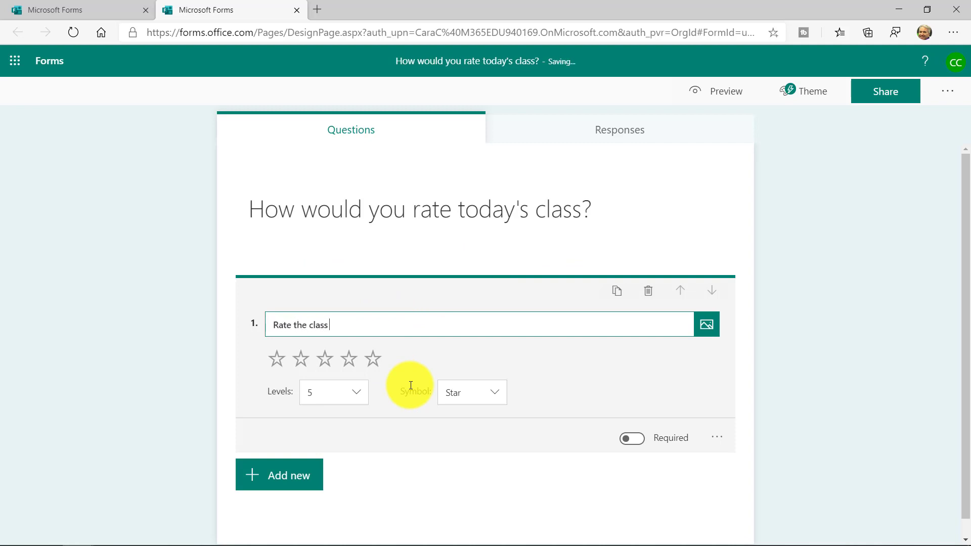
pyautogui.write(' today on a scale of 1 to 10')
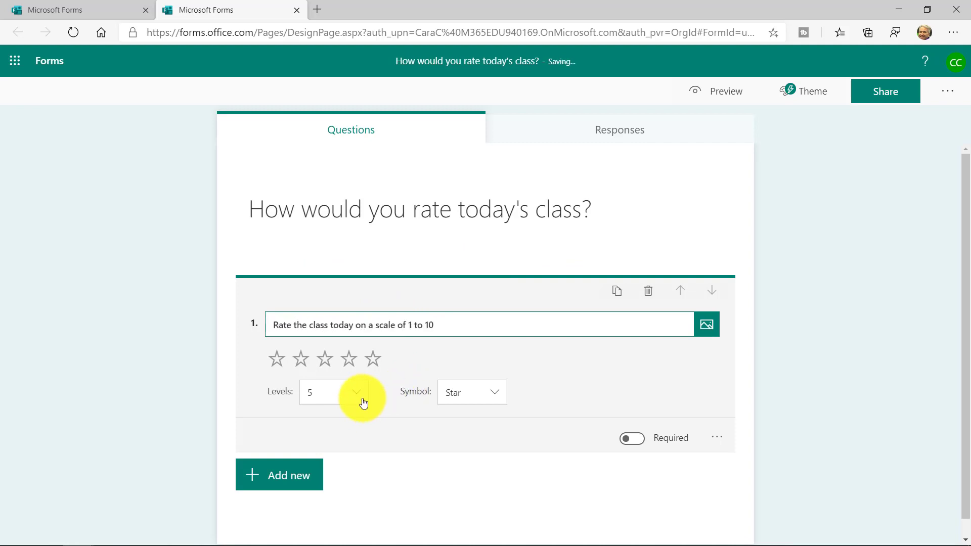
pyautogui.click(357, 394)
pyautogui.scroll(-2, 344, 480)
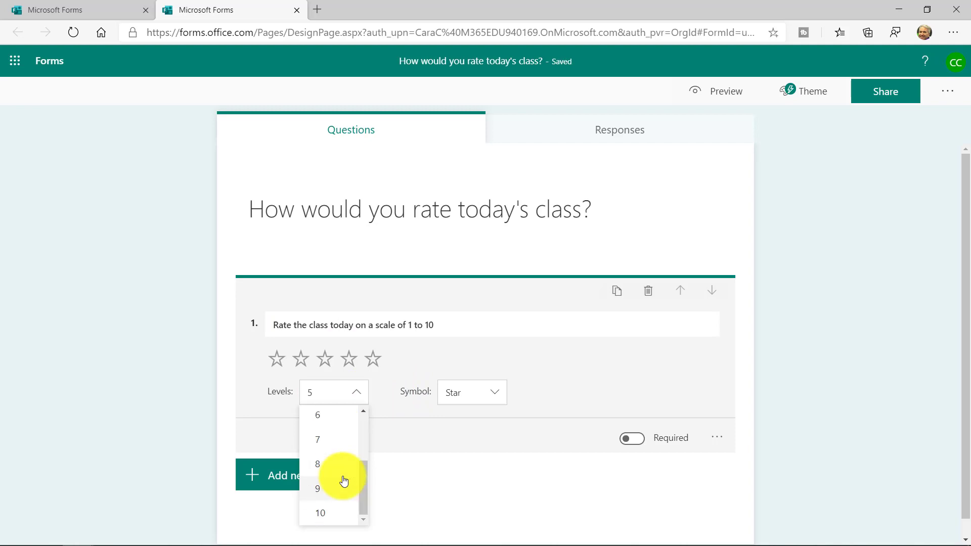
pyautogui.click(322, 513)
pyautogui.click(633, 439)
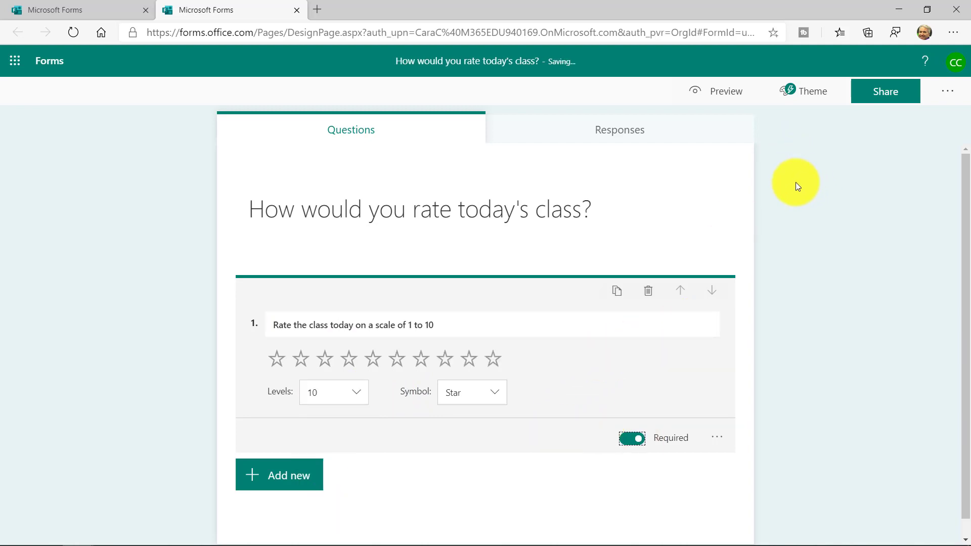
# - Preview the class-rating form, return to editing, and switch back to PowerPoint slide 10
pyautogui.click(722, 96)
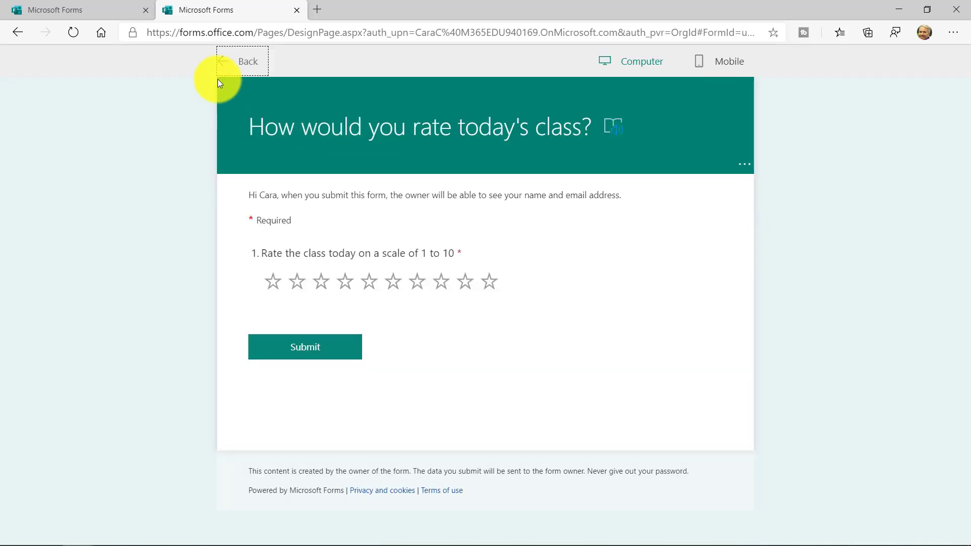
pyautogui.click(246, 66)
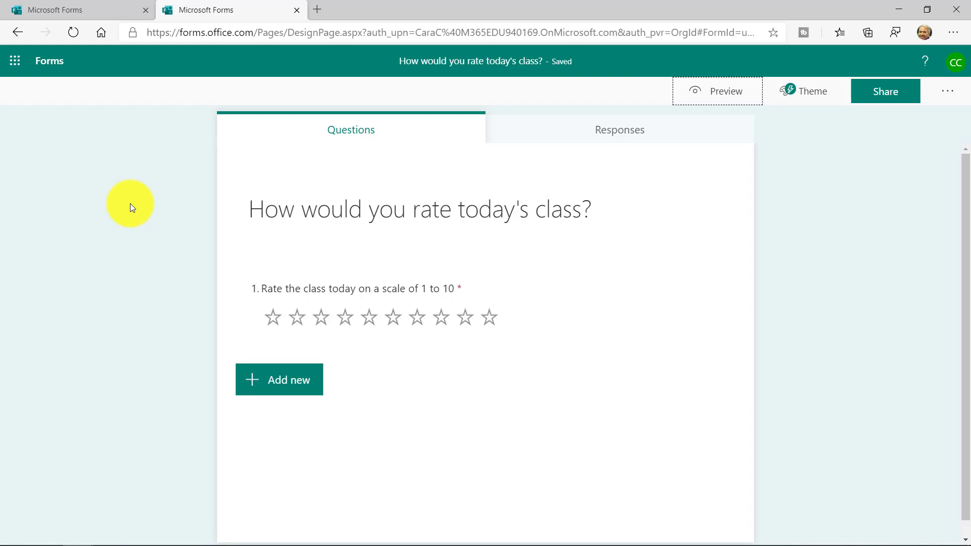
pyautogui.hotkey('alt', 'Tab')
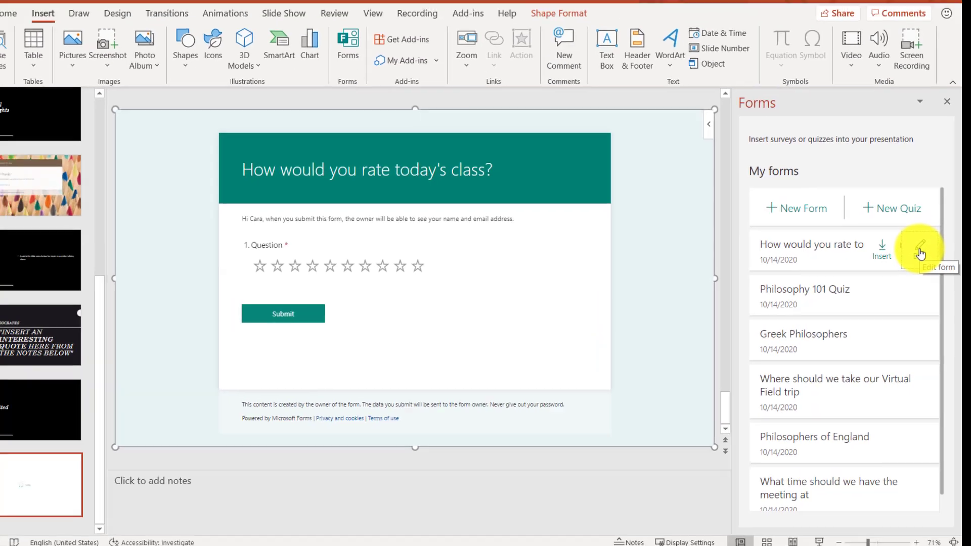
# - Add the required text question 'What was your favorite part?' and preview the form
pyautogui.click(916, 218)
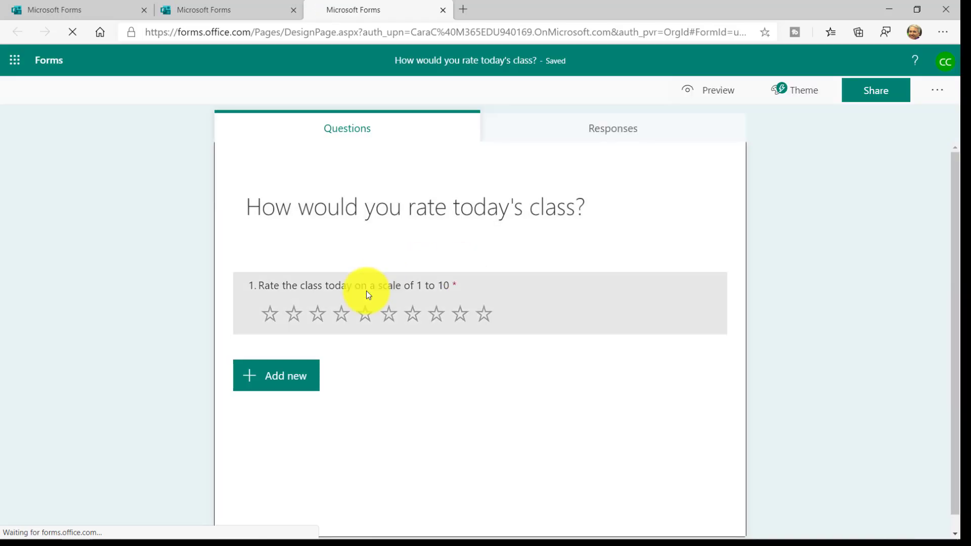
pyautogui.click(286, 376)
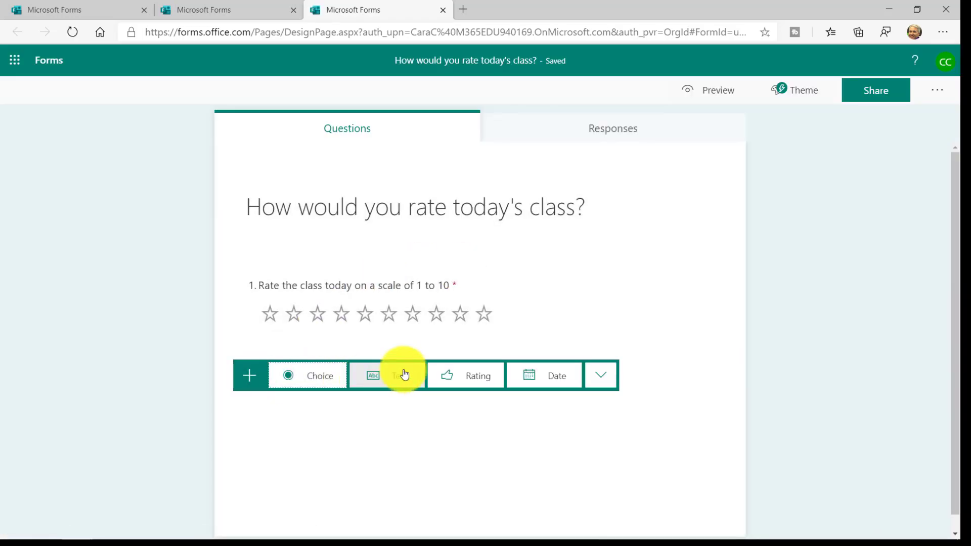
pyautogui.click(404, 375)
pyautogui.write('What was your favorite part?')
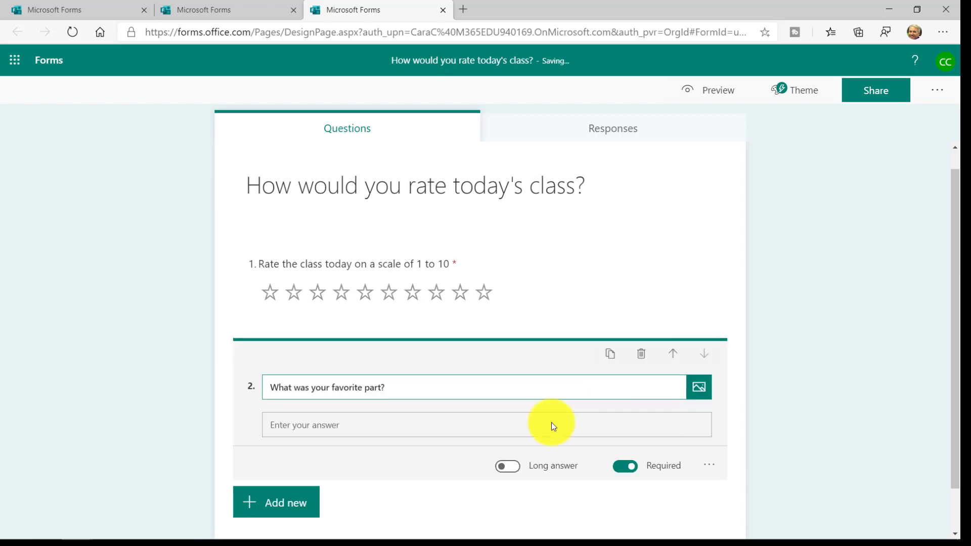
pyautogui.click(813, 210)
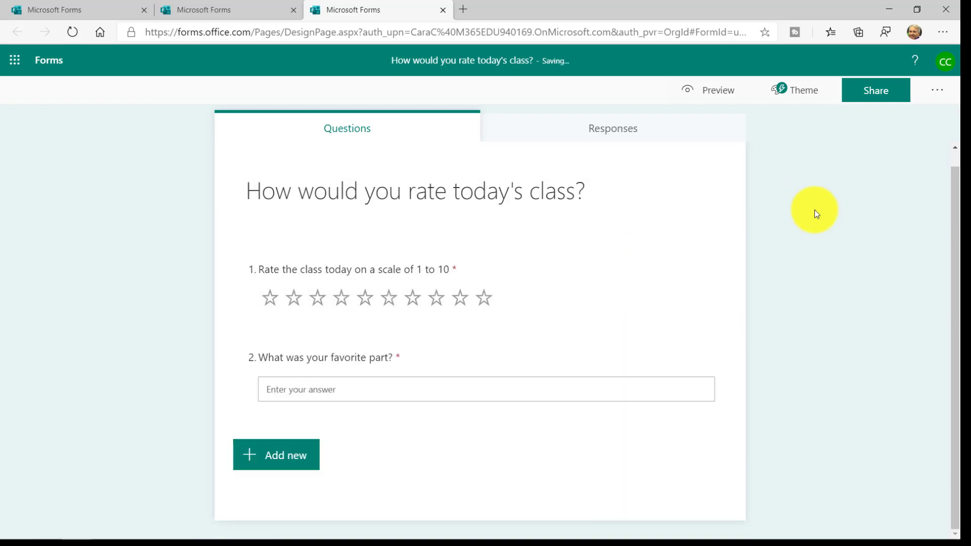
pyautogui.click(709, 105)
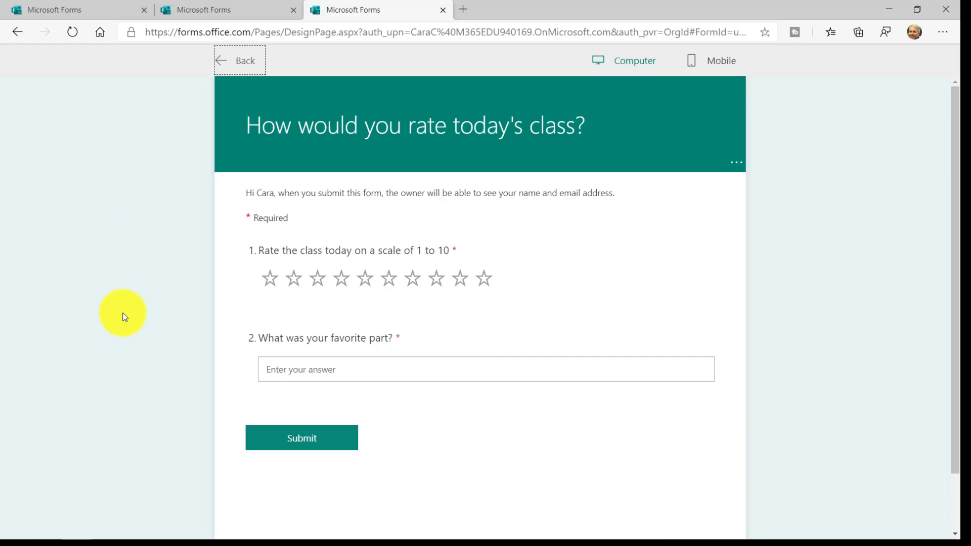